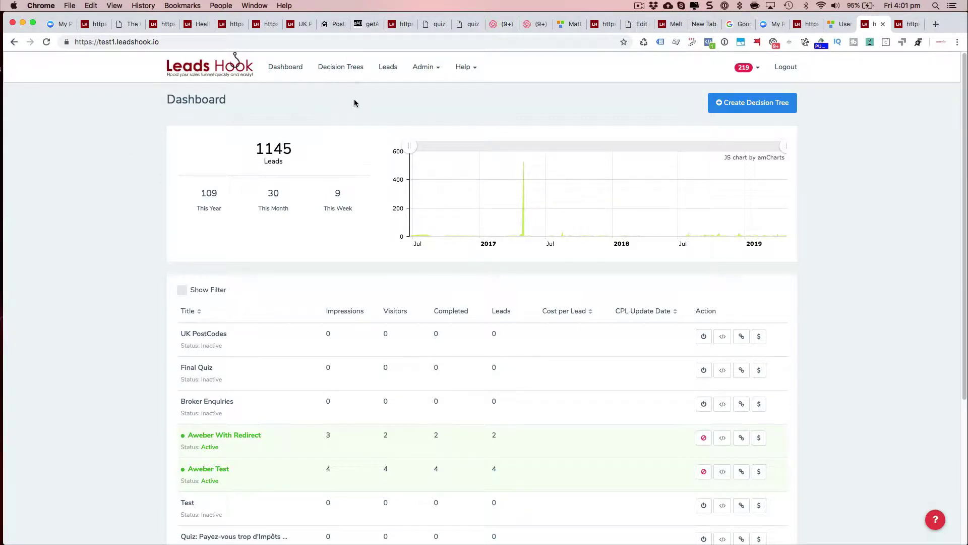
Open and reload the Decision Trees list, with UK PostCodes listed first including archived trees.
click(346, 66)
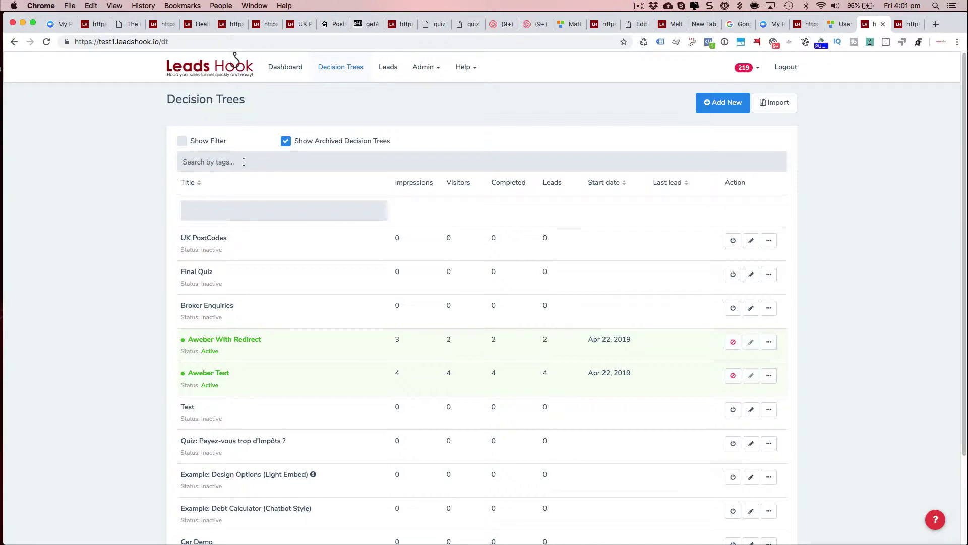
click(318, 68)
click(751, 241)
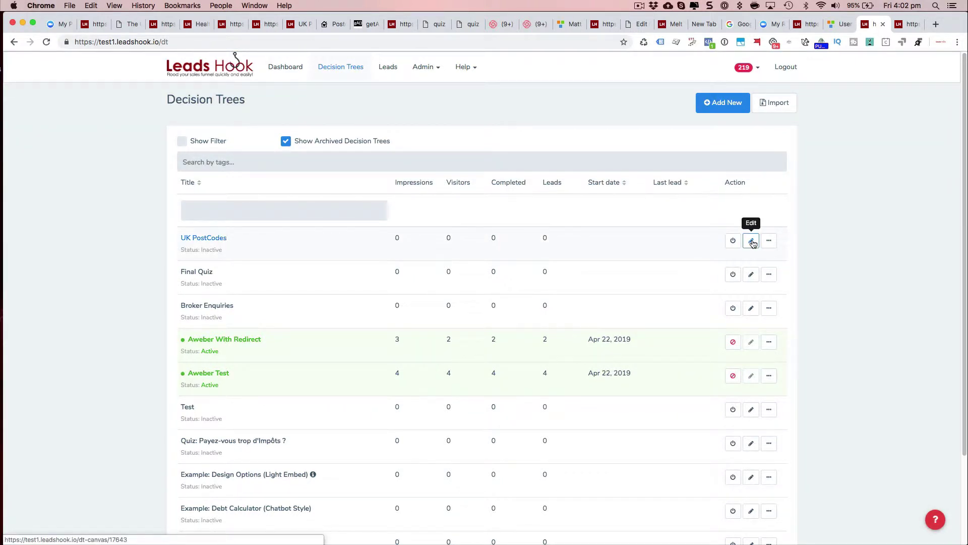
Open the details settings of the UK PostCodes tree from its gear menu.
click(752, 242)
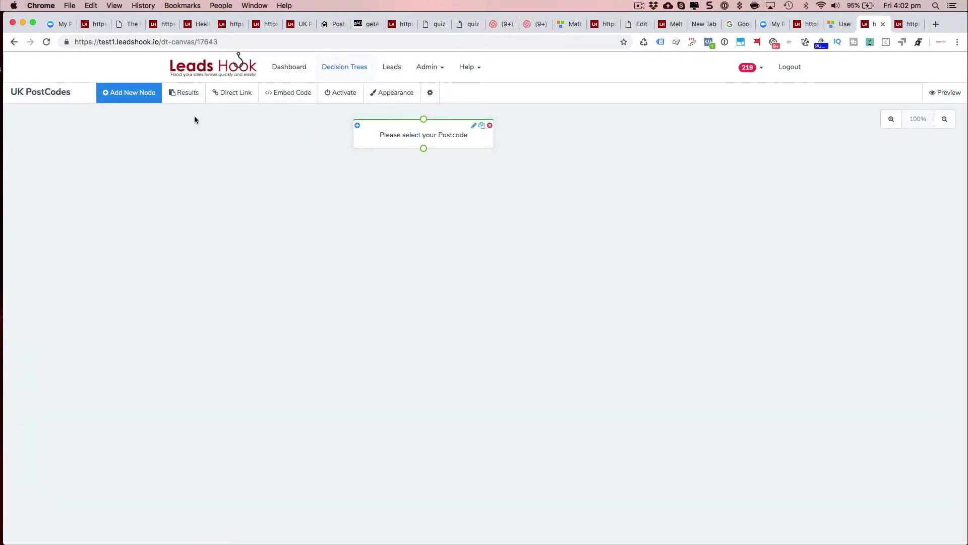
click(430, 93)
click(447, 114)
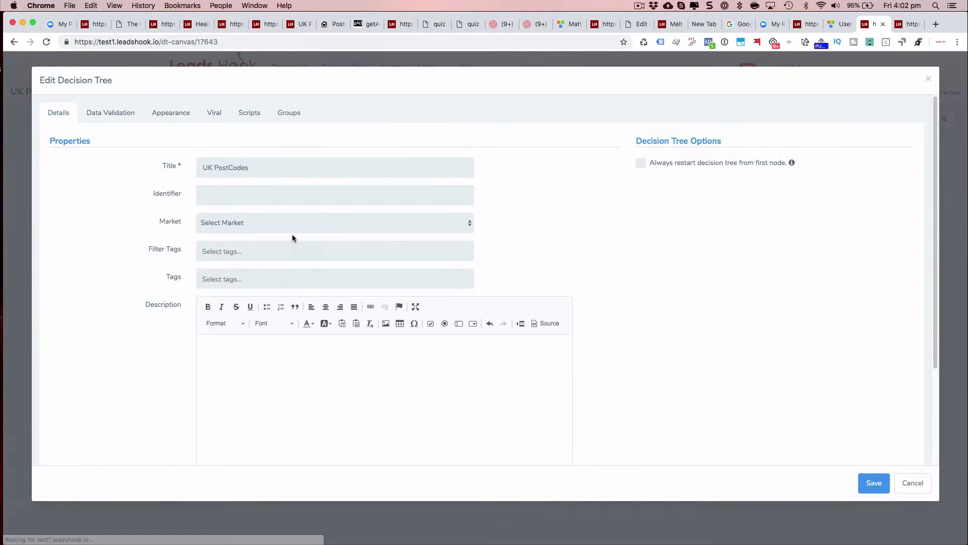
Add the filter tags nik, testing, apr and 2019 to UK PostCodes.
click(224, 251)
text(nik)
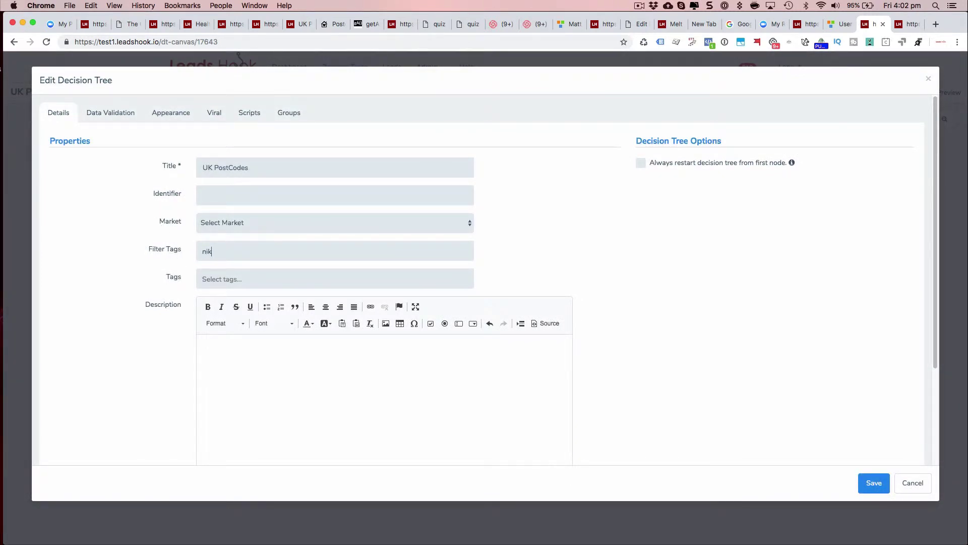
key(Return)
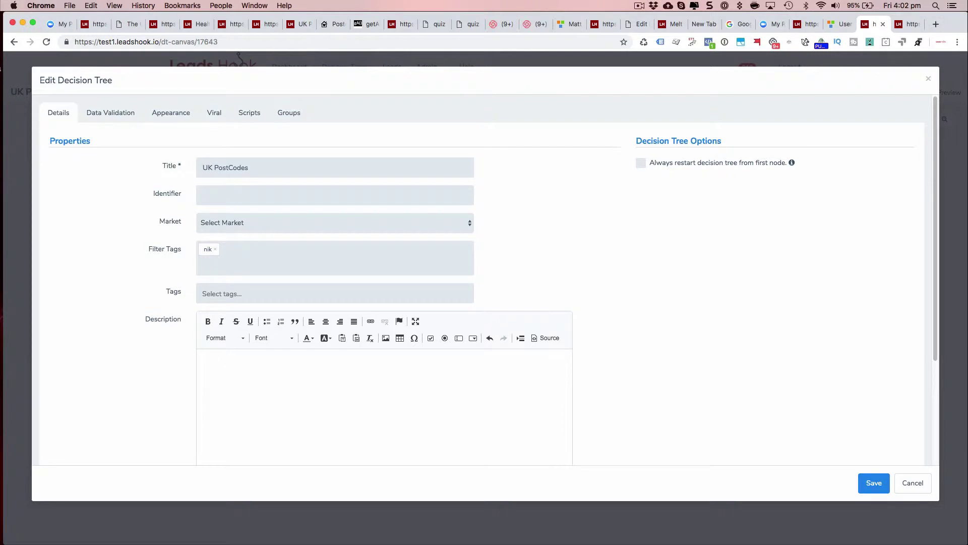
text(testing)
key(Return)
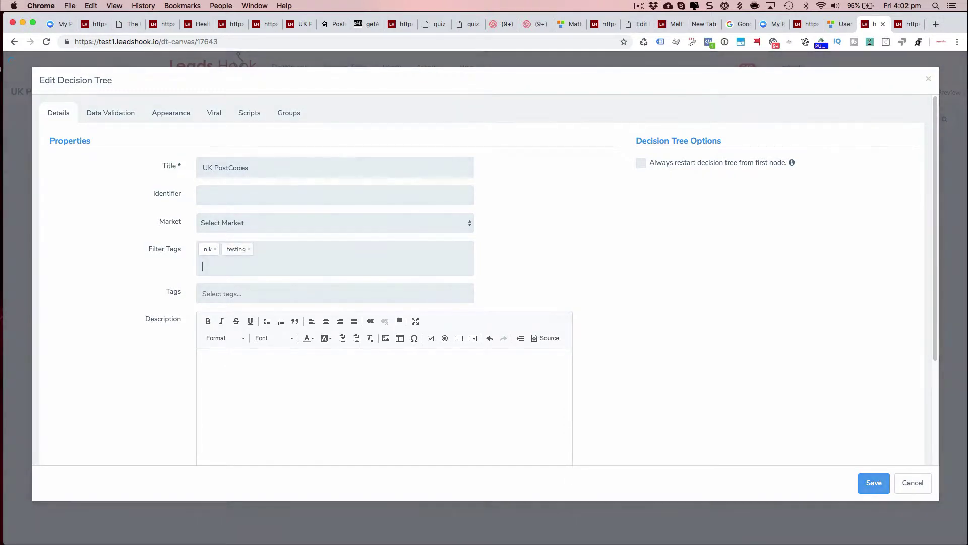
text(apri)
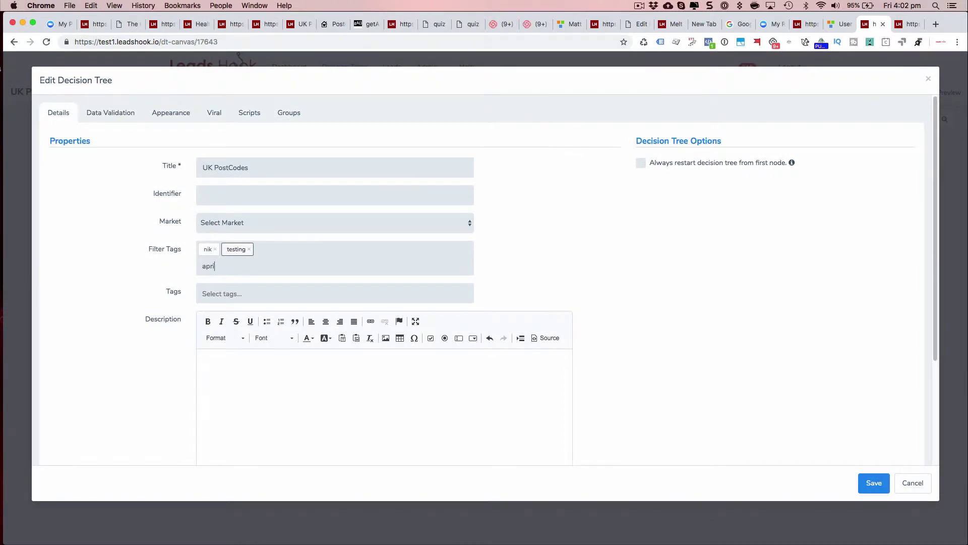
key(Return)
text(2019)
key(Return)
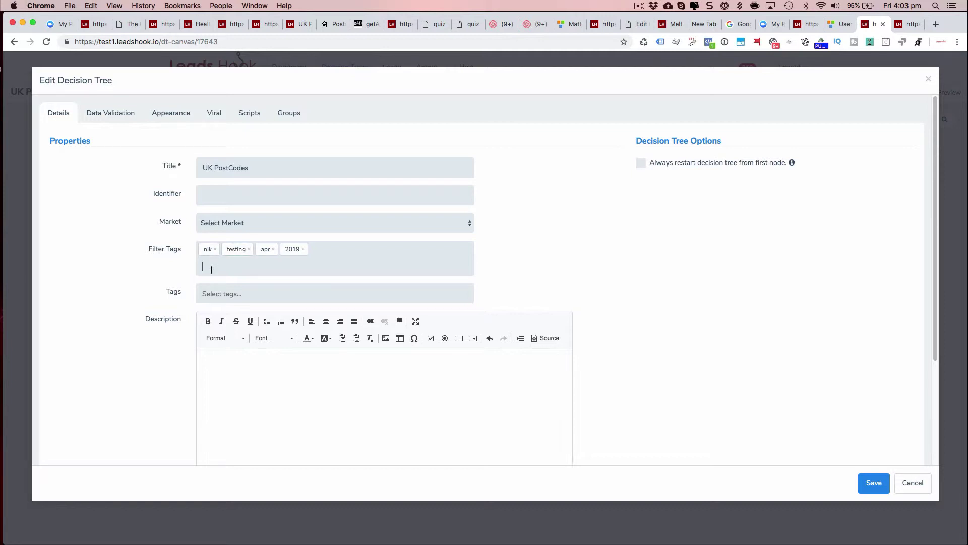
Save UK PostCodes' tags, filter the Decision Trees list by nik, then clear that filter.
click(875, 485)
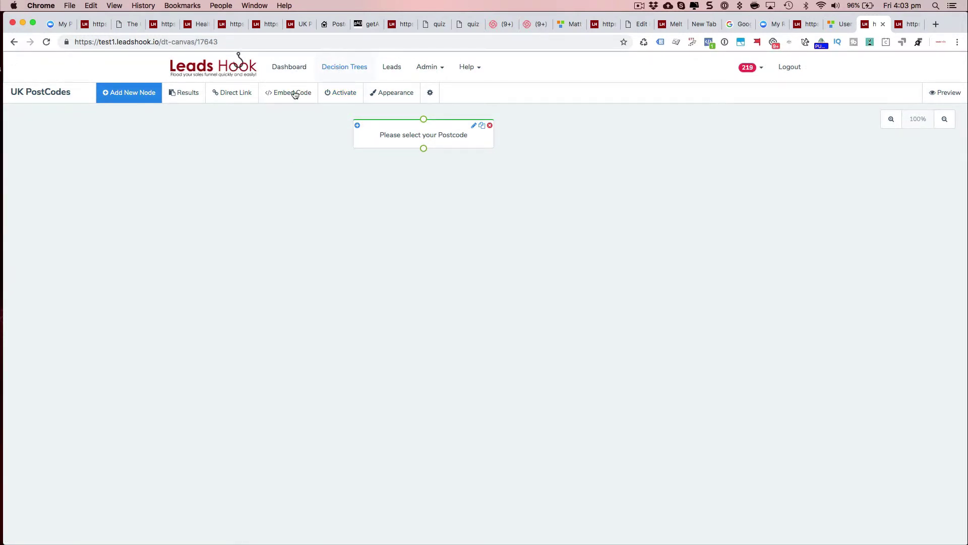
click(347, 69)
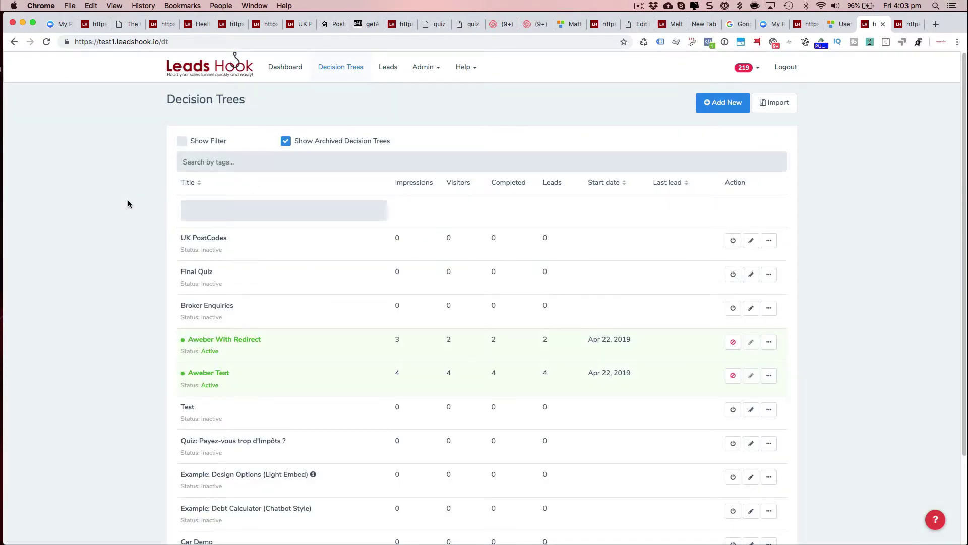
click(224, 158)
text(nik)
key(Return)
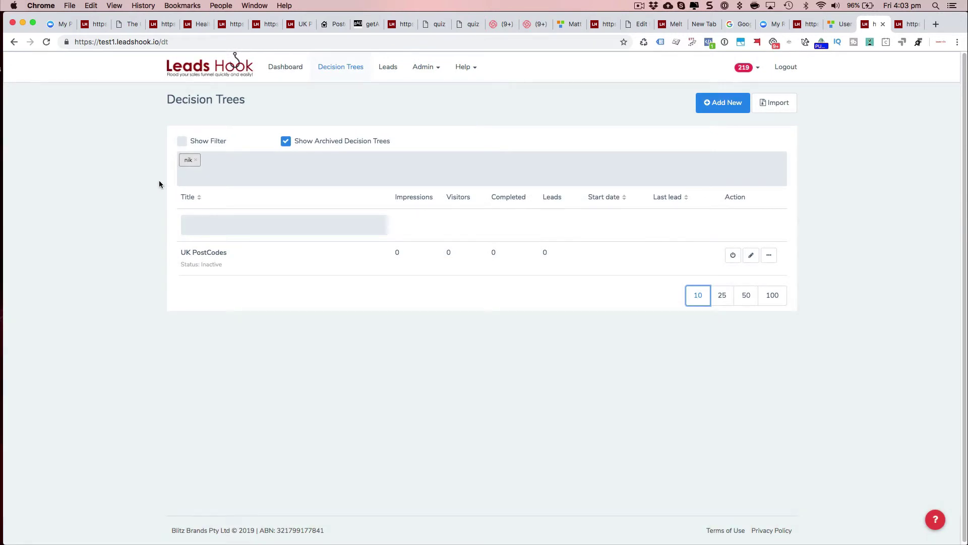
click(195, 160)
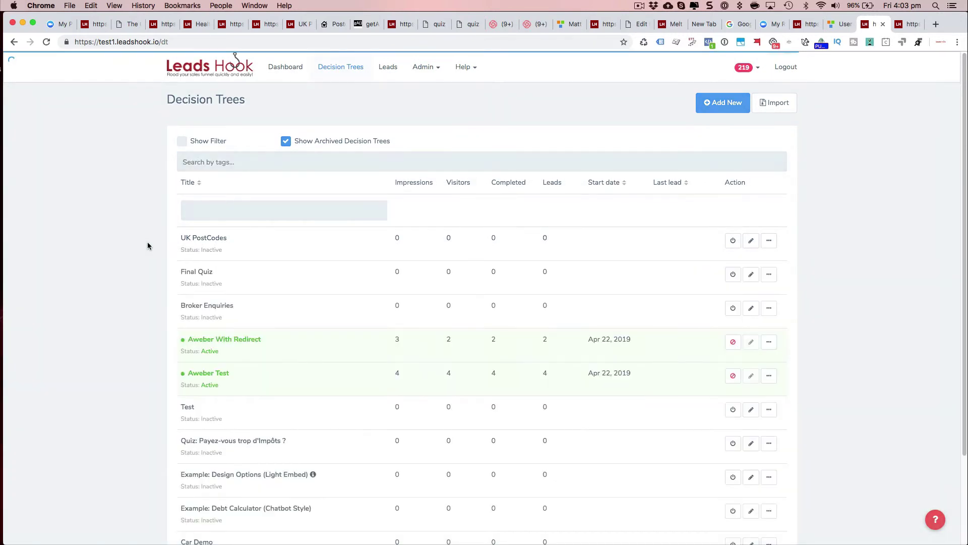
Show page 3 of the Decision Trees list, then visit the Dashboard and return.
scroll(161, 241, down, 3)
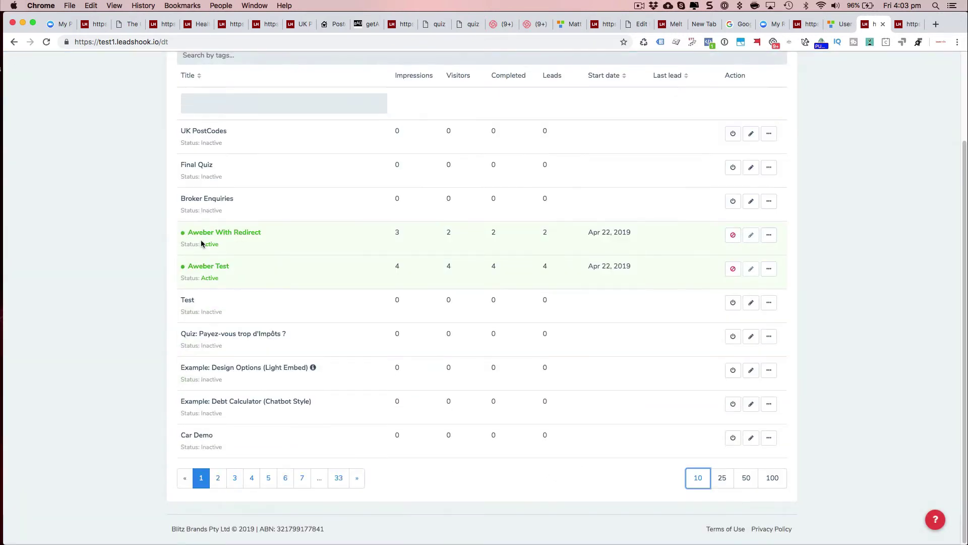
click(235, 480)
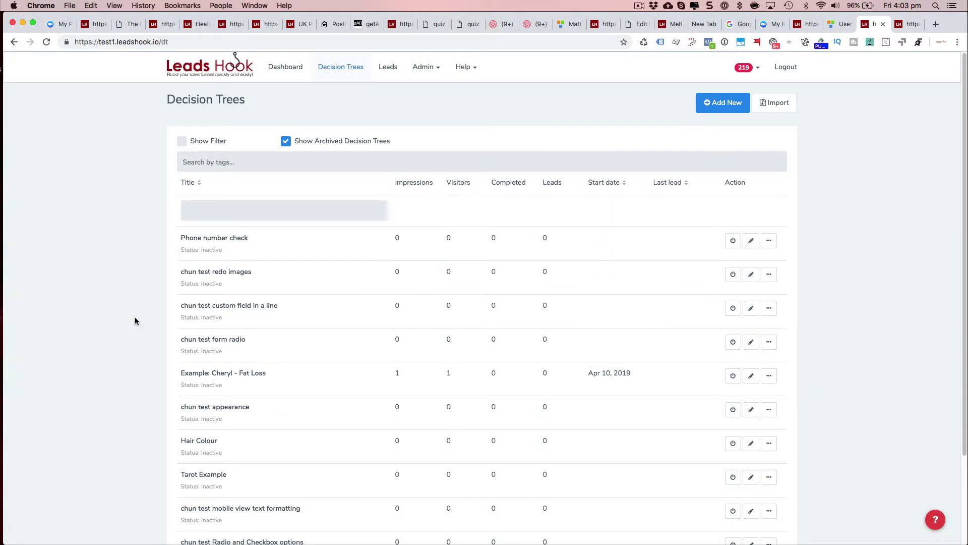
click(281, 69)
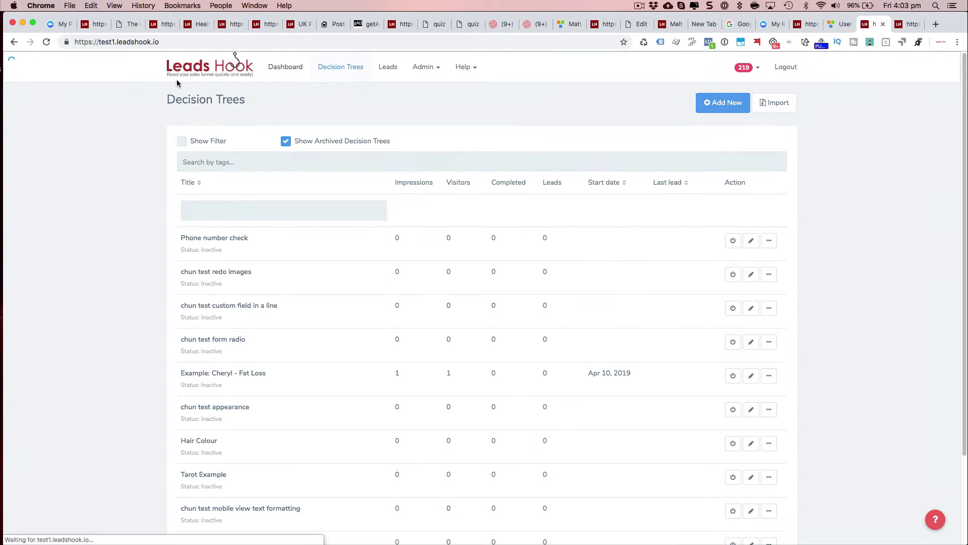
click(346, 70)
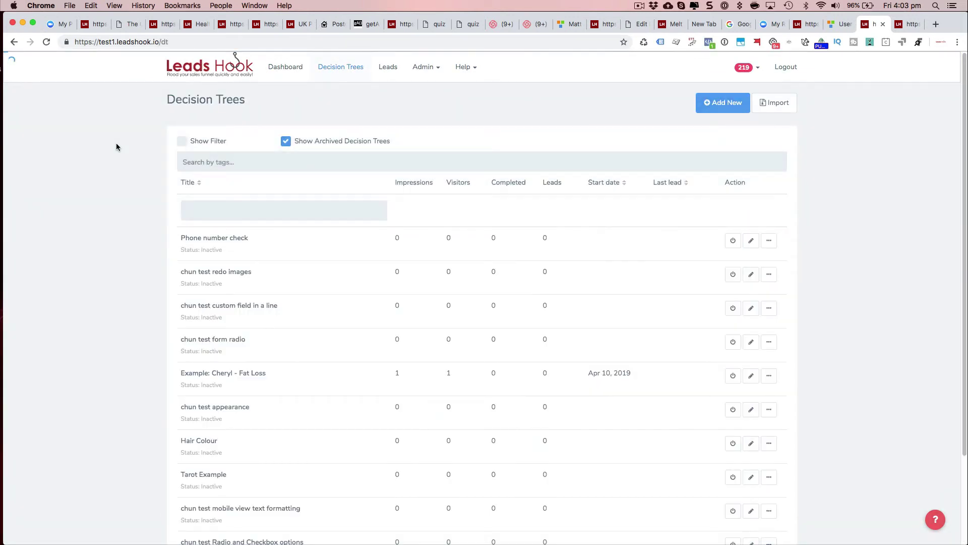
Scroll through the list to confirm page 3 still starts with Phone number check.
scroll(153, 444, up, 4)
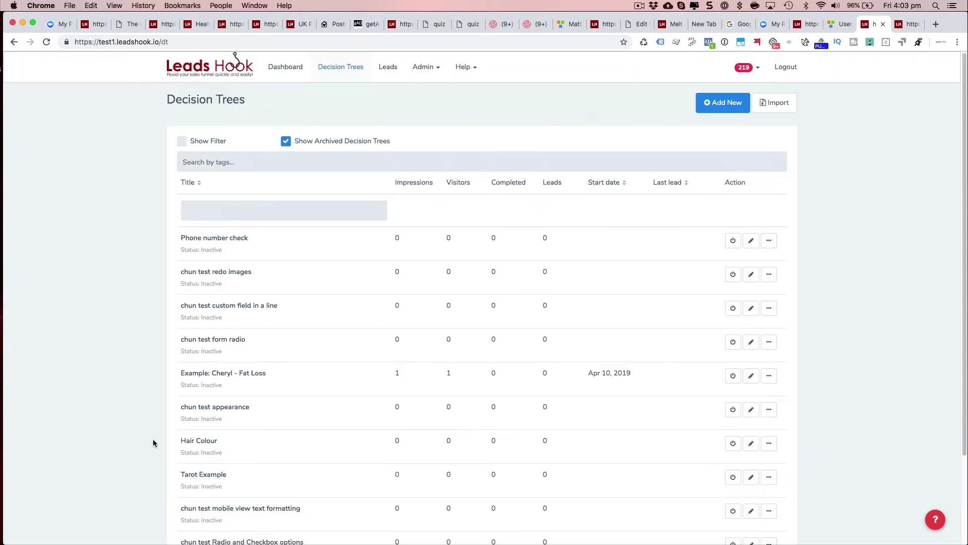
scroll(154, 444, down, 4)
scroll(153, 444, up, 4)
scroll(154, 444, down, 4)
scroll(154, 444, up, 4)
scroll(153, 444, down, 4)
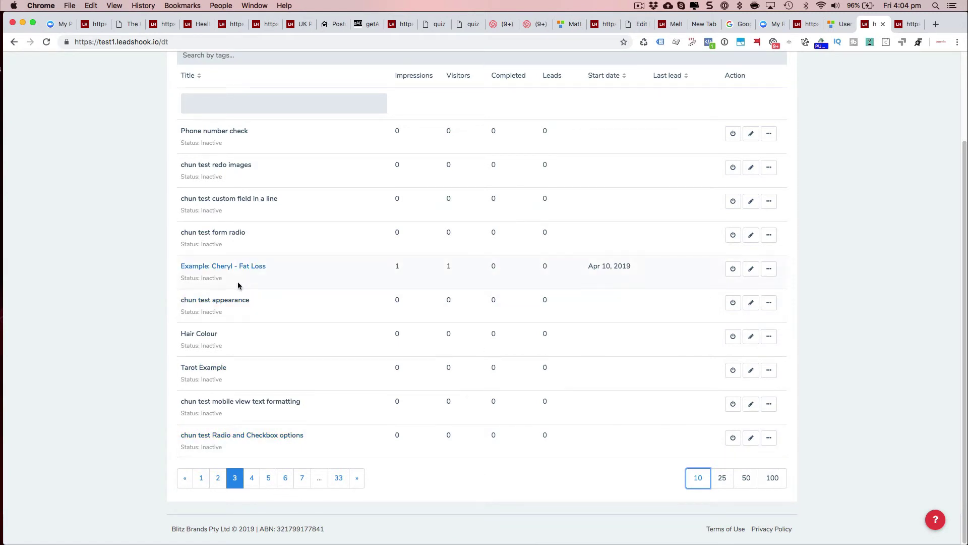
scroll(72, 273, up, 3)
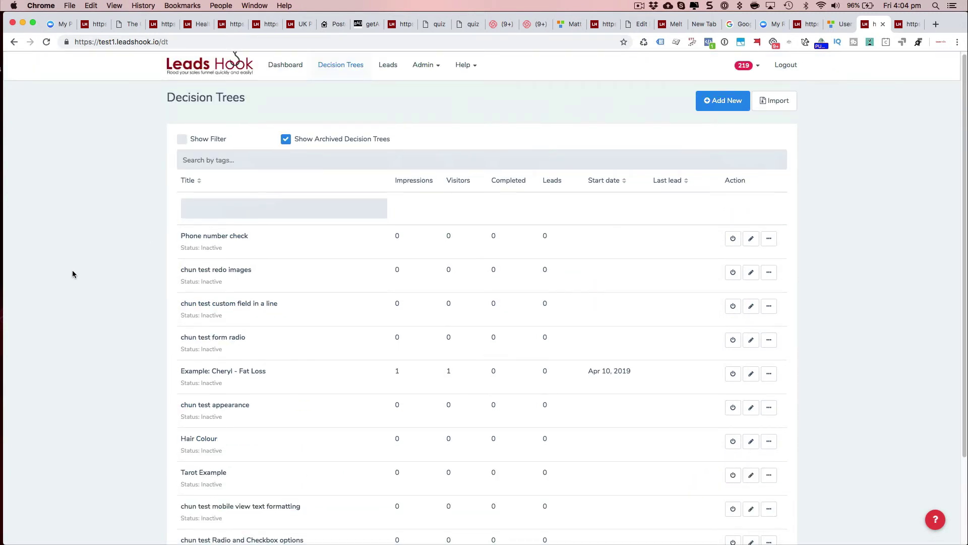
scroll(72, 274, down, 3)
scroll(72, 274, up, 3)
scroll(73, 274, down, 3)
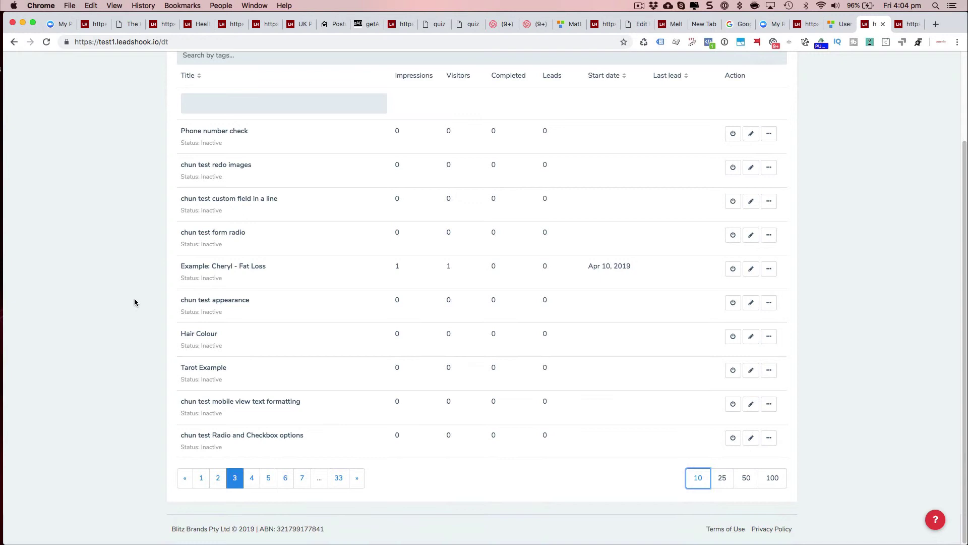
scroll(404, 202, up, 3)
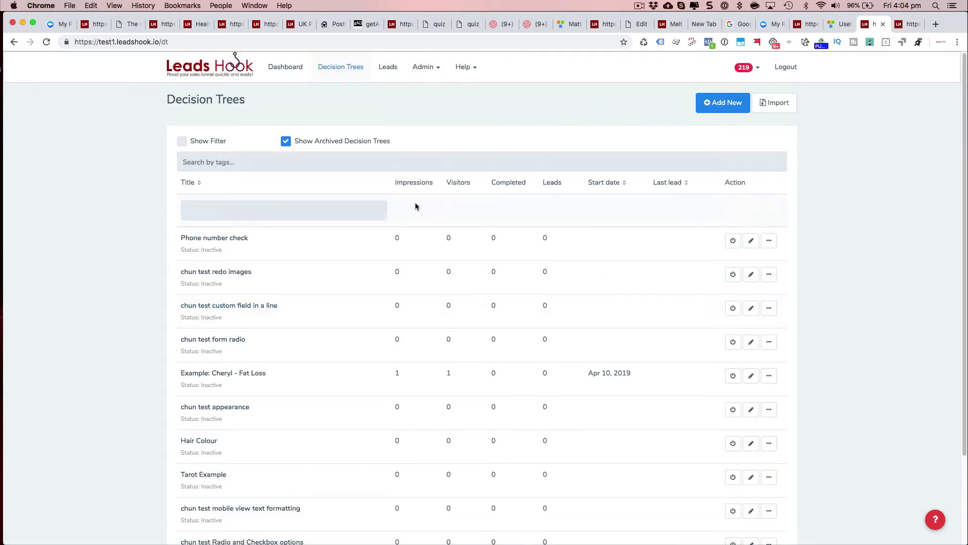
click(751, 241)
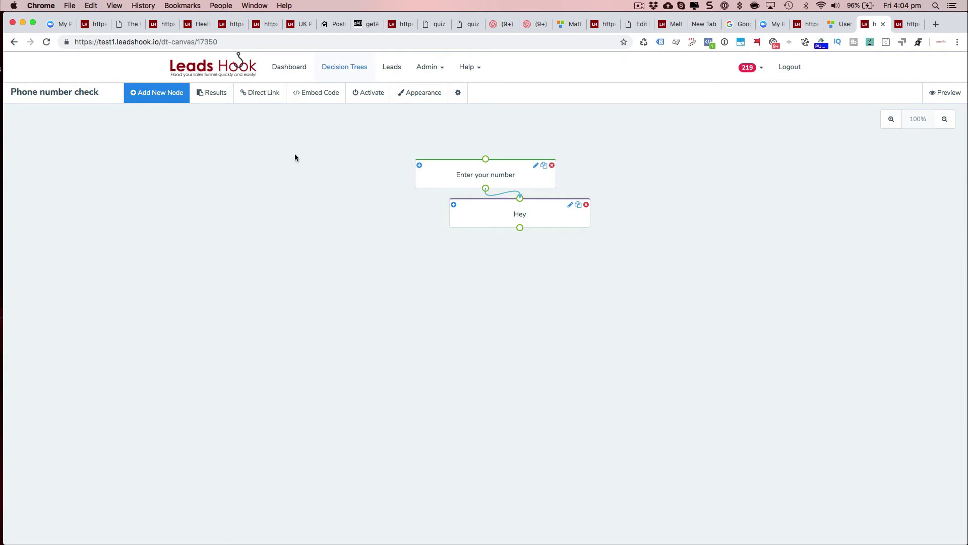
click(341, 68)
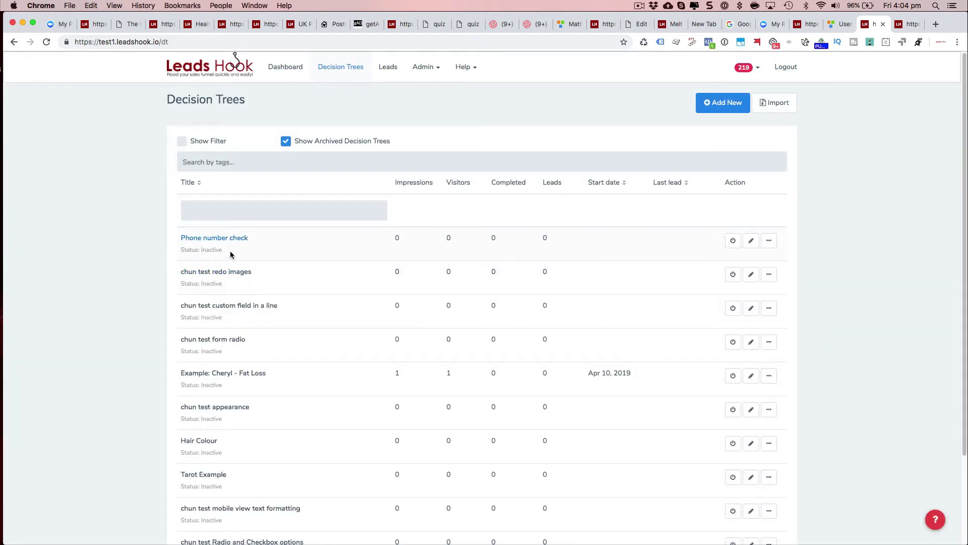
scroll(242, 250, down, 5)
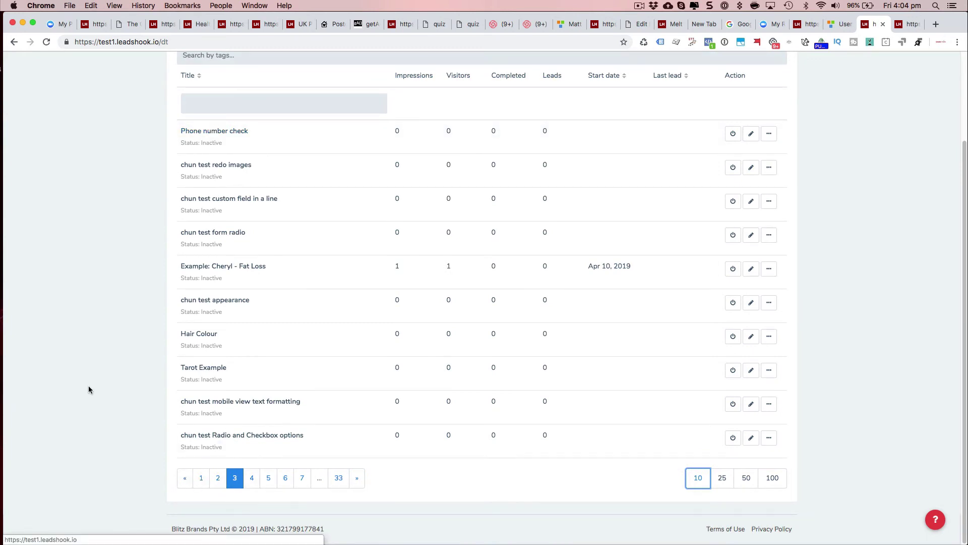
scroll(61, 369, up, 5)
scroll(62, 369, down, 5)
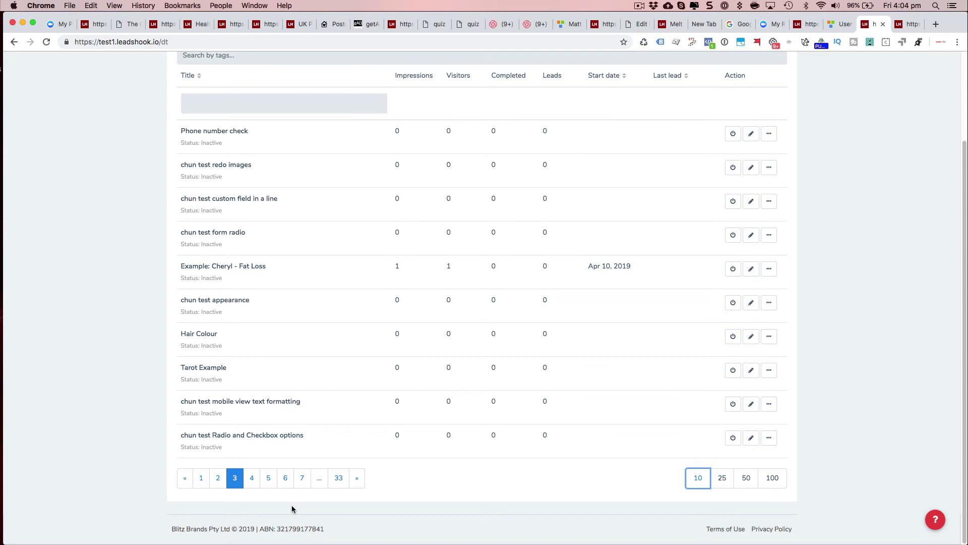
click(218, 478)
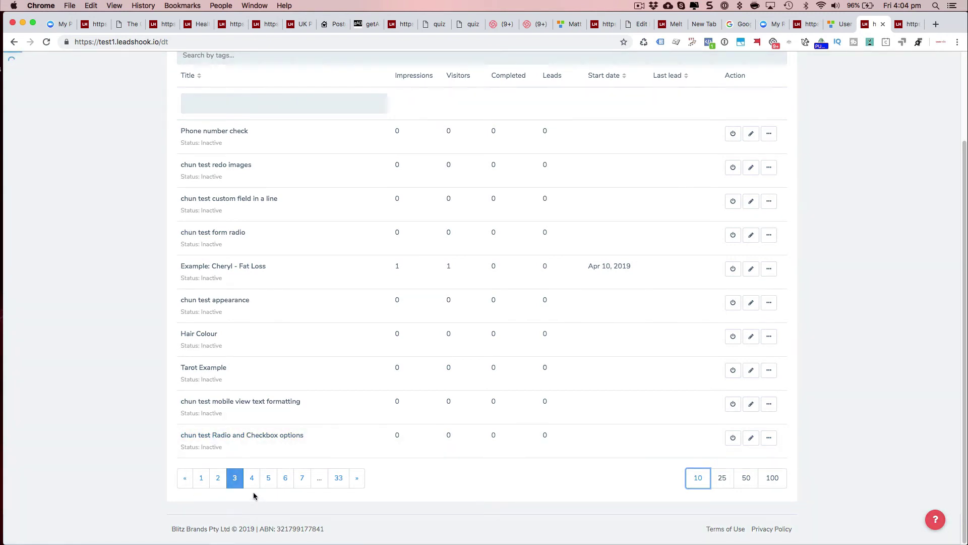
scroll(119, 388, up, 3)
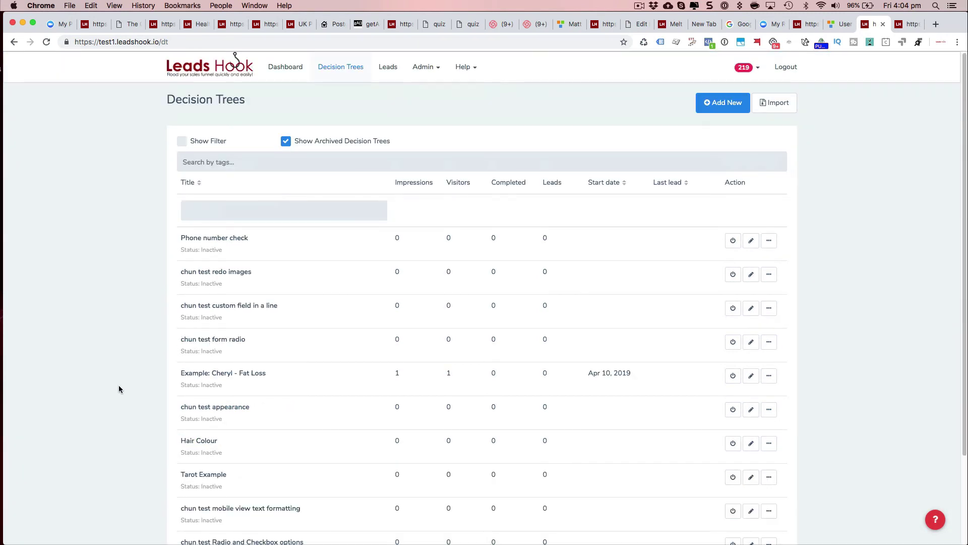
scroll(129, 259, down, 3)
scroll(130, 258, up, 3)
scroll(152, 328, down, 3)
scroll(153, 326, up, 3)
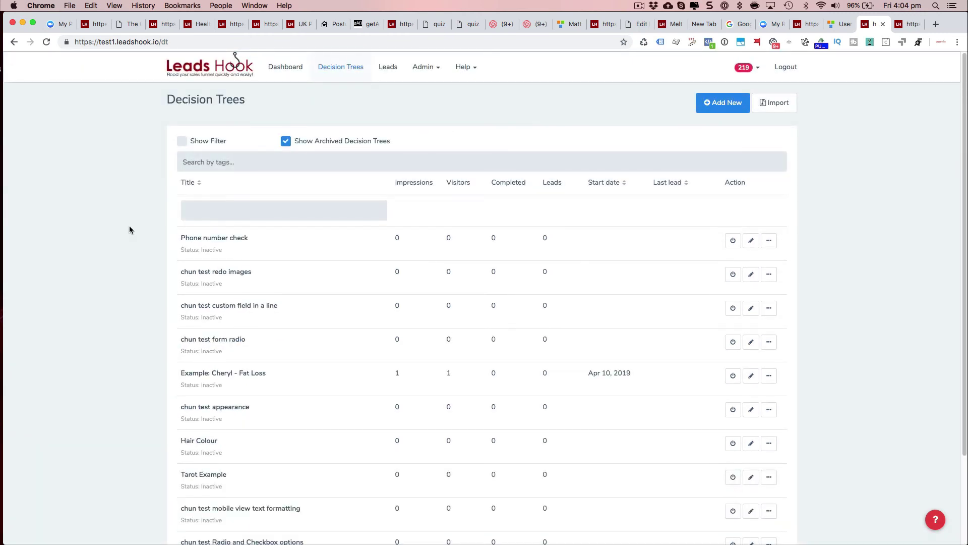